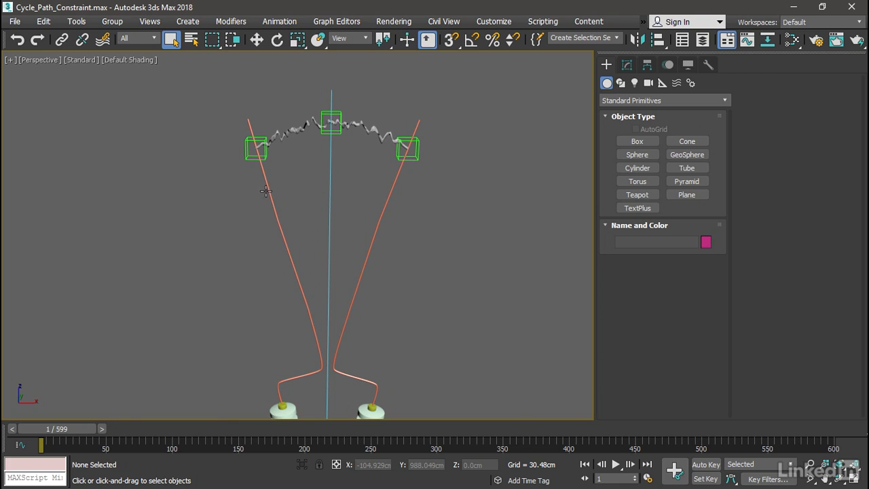
Step: Assign a Path Constraint controller to spark helper 001's Position track in the Motion panel
click(257, 149)
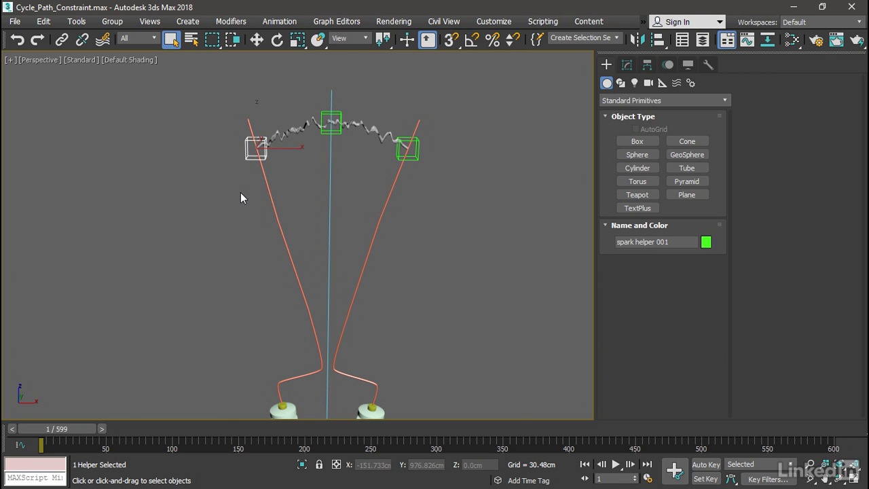
click(669, 66)
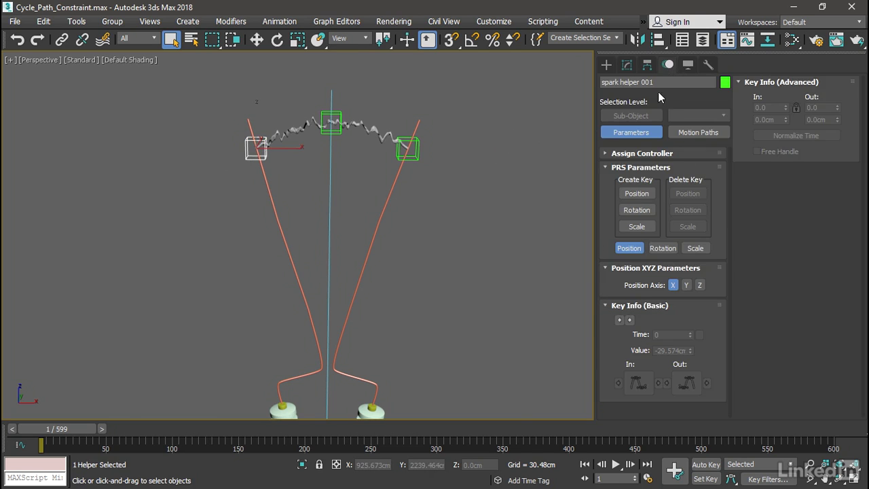
click(608, 153)
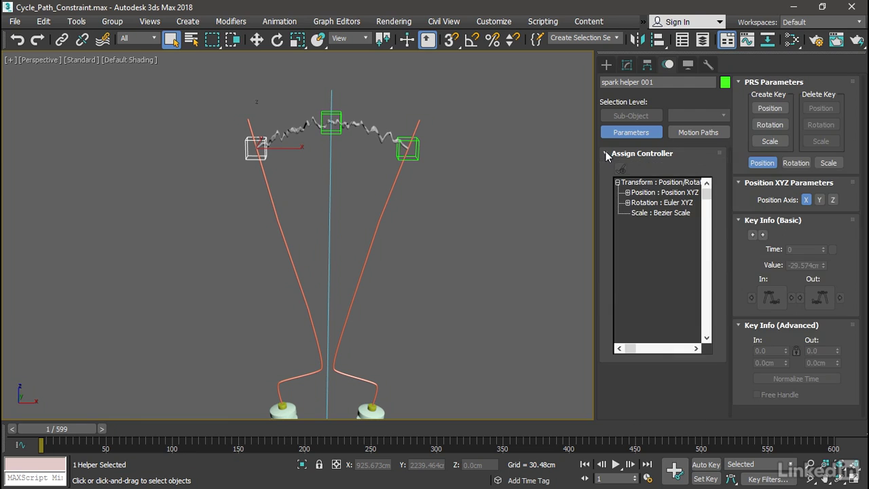
click(646, 195)
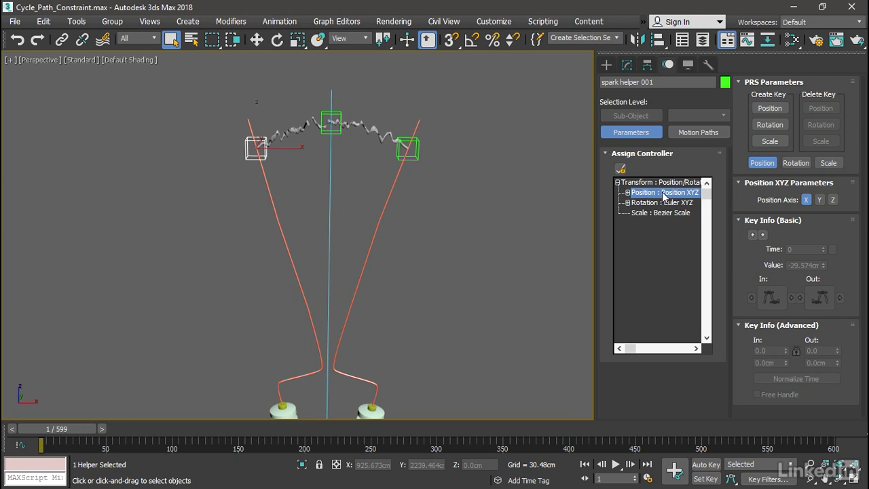
click(620, 170)
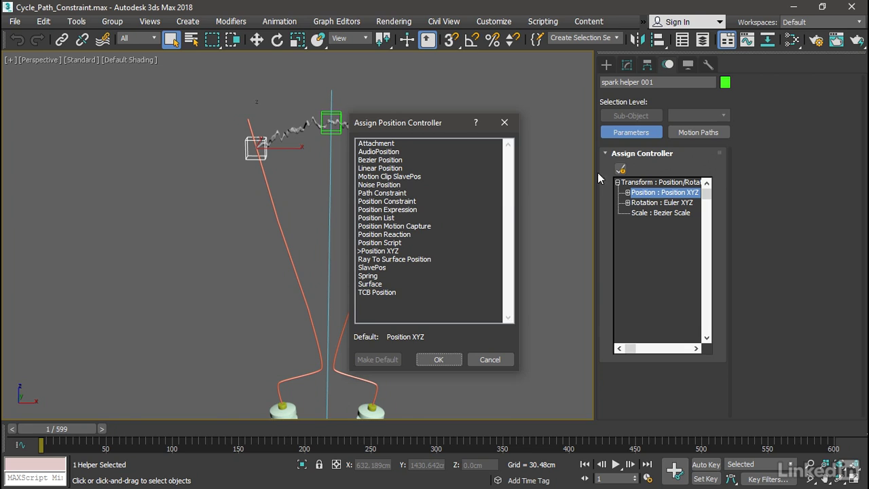
click(392, 193)
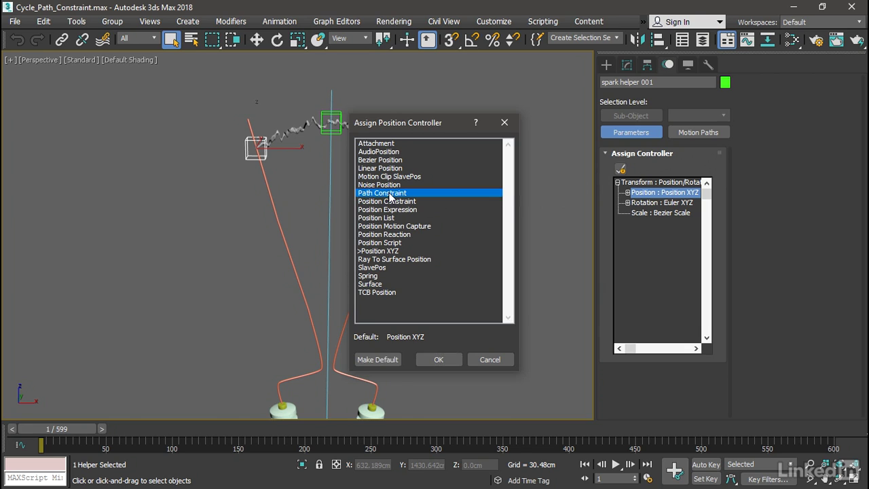
click(438, 359)
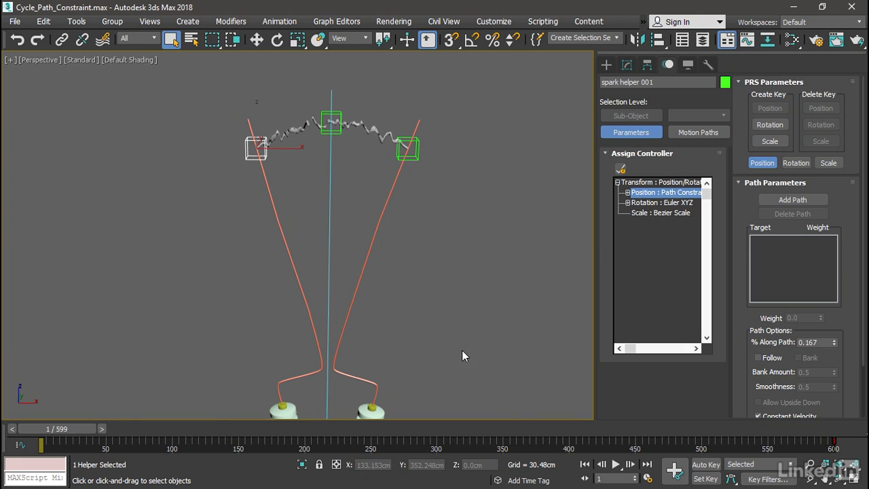
Step: Add the electrode 001 spline as the helper's path, checking its travel at frame 28
click(770, 200)
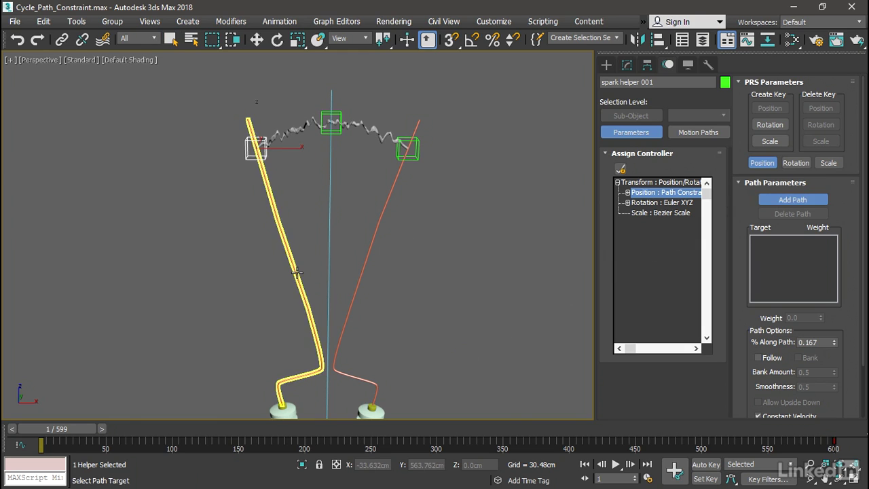
click(297, 273)
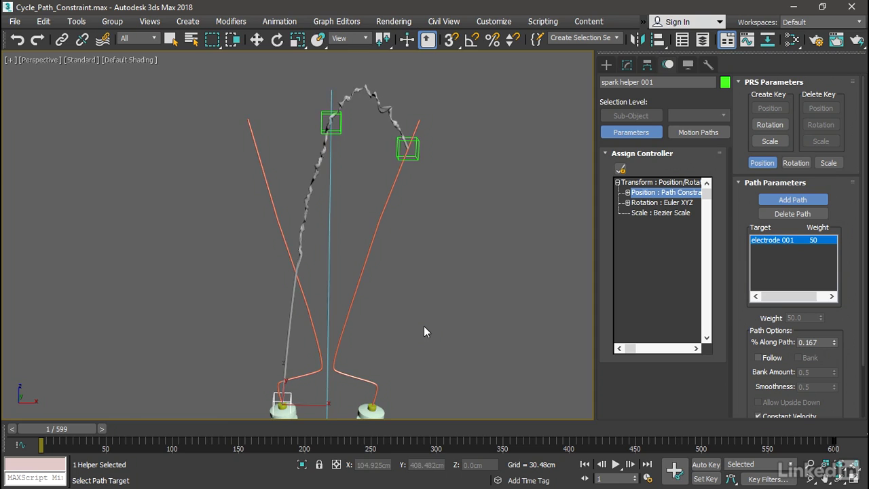
middle_drag(424, 326, 405, 304)
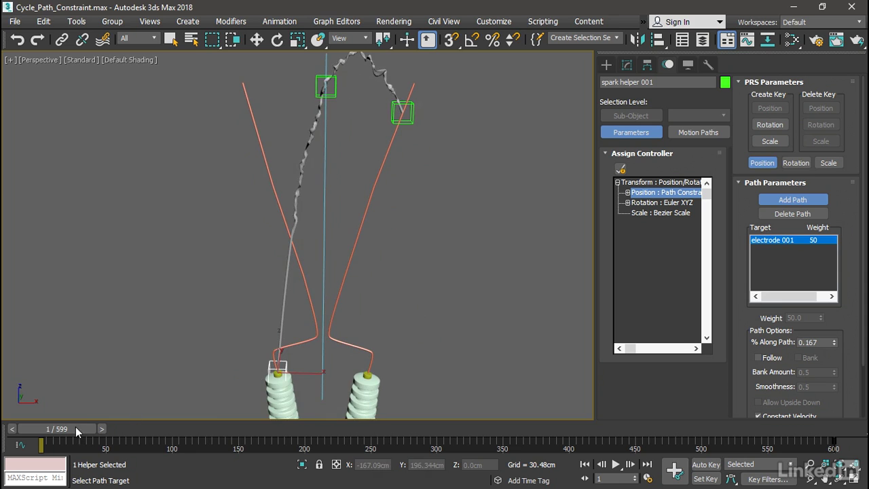
drag(76, 426, 51, 395)
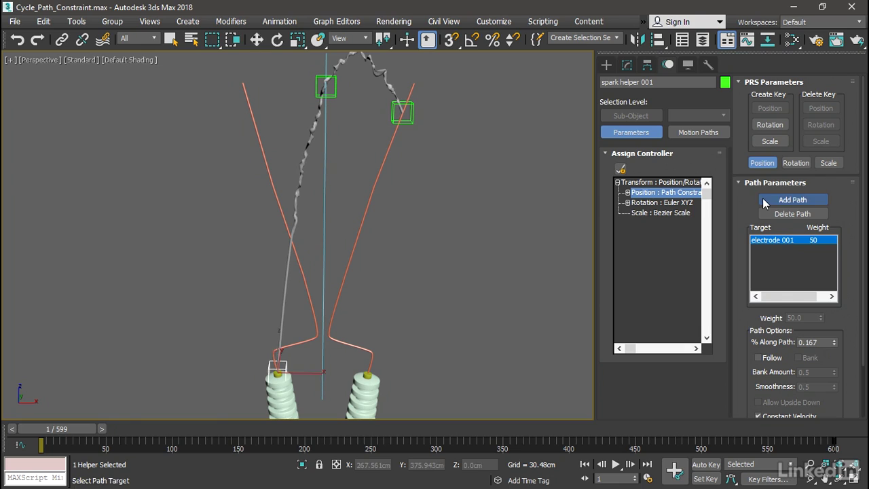
click(764, 202)
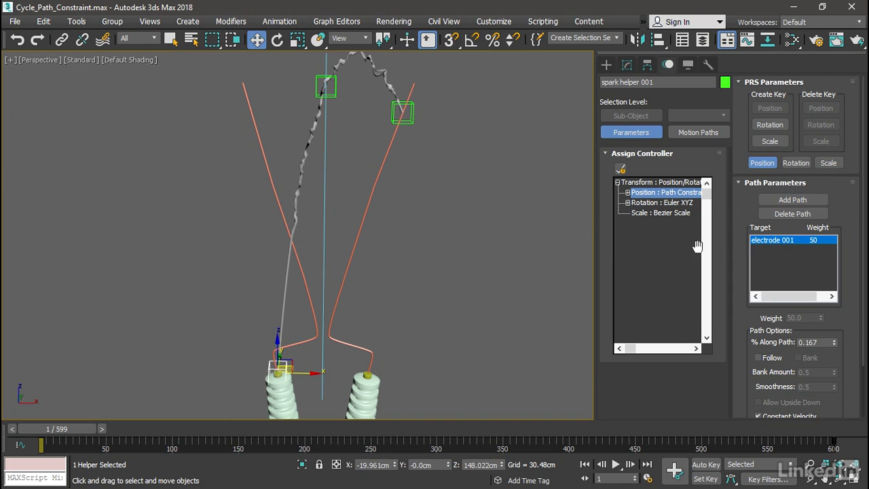
scroll(866, 315, down, 2)
scroll(866, 314, down, 1)
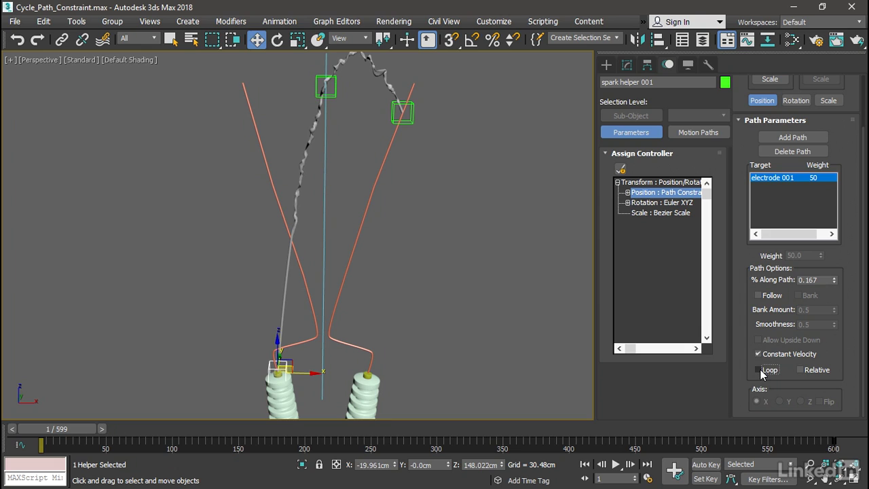
Step: Reselect spark helper 001 and open an enlarged Track View Curve Editor
click(606, 66)
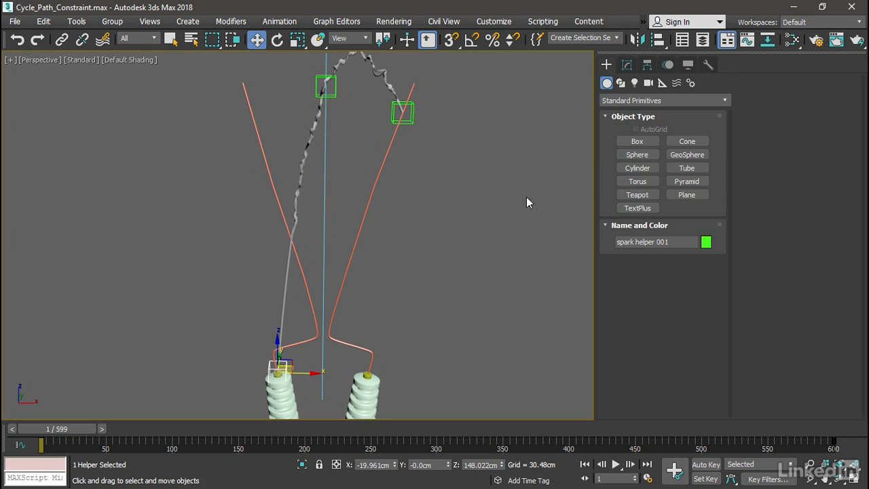
click(489, 216)
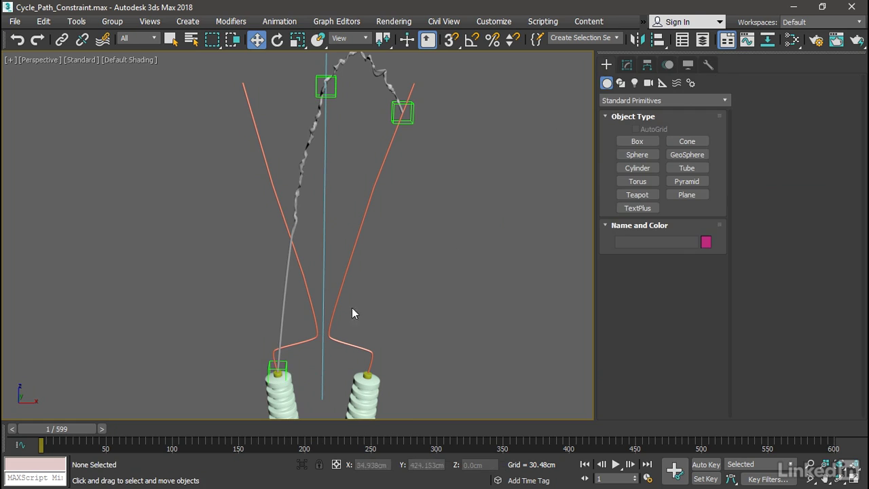
click(274, 366)
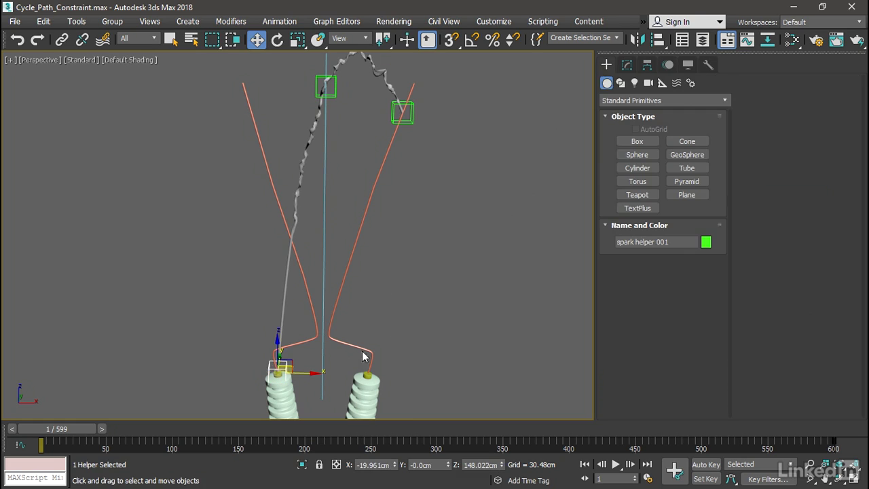
click(747, 42)
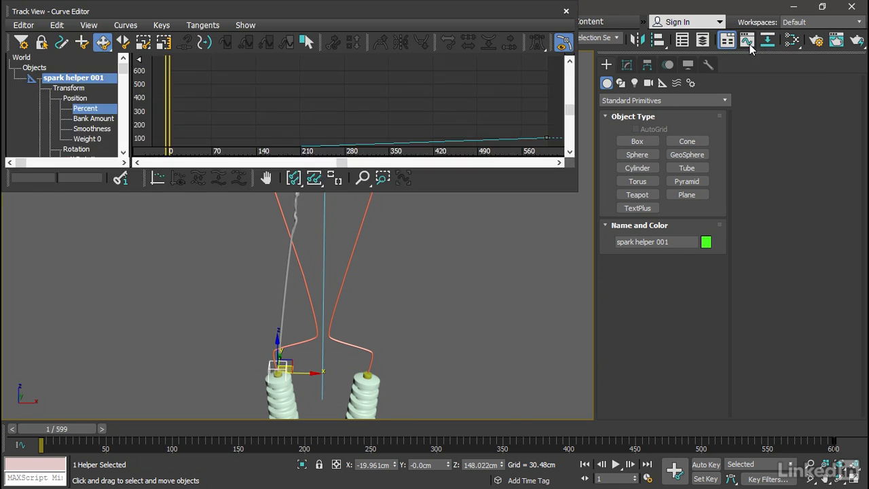
drag(578, 192, 573, 422)
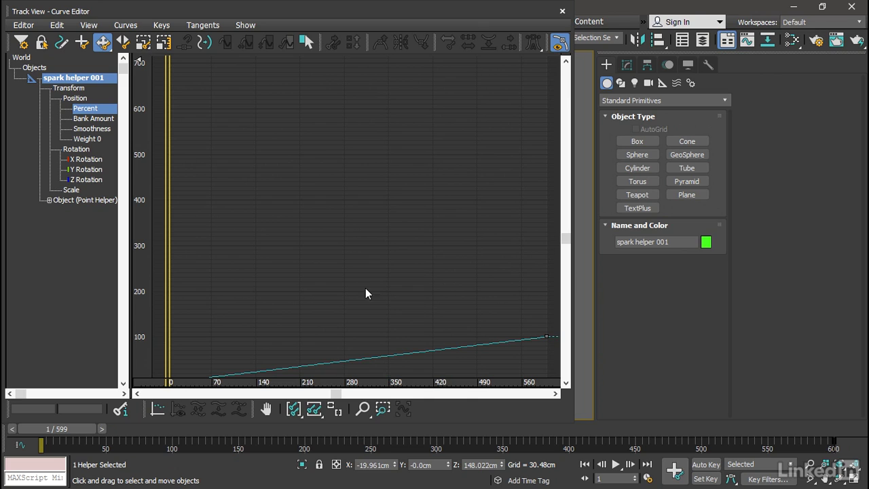
Step: Select the Percent track and scale the graph to show its full 0-100 ramp
click(336, 409)
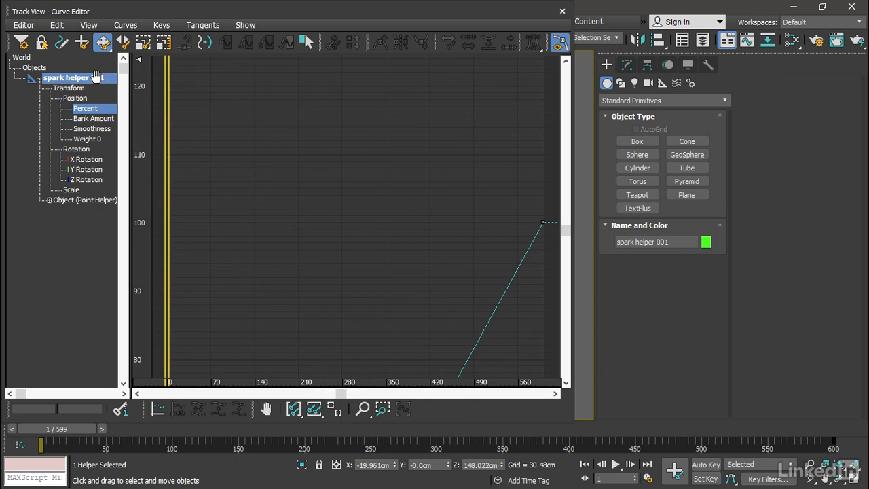
click(73, 99)
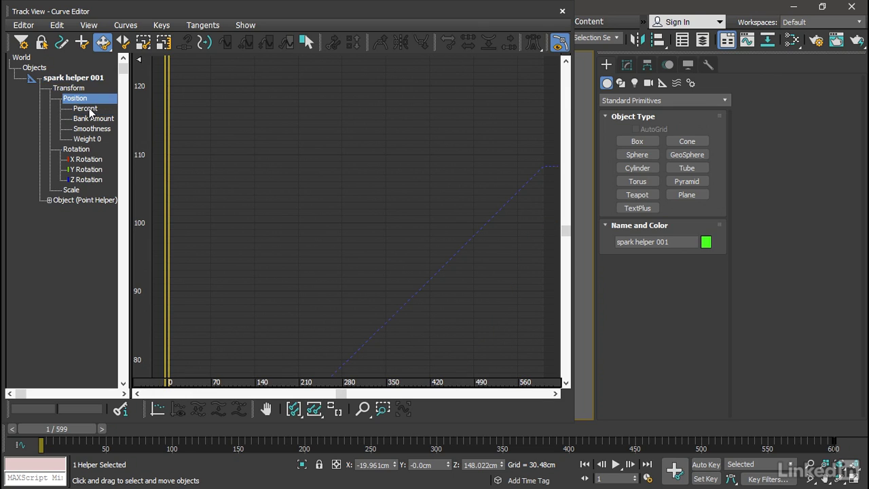
click(89, 110)
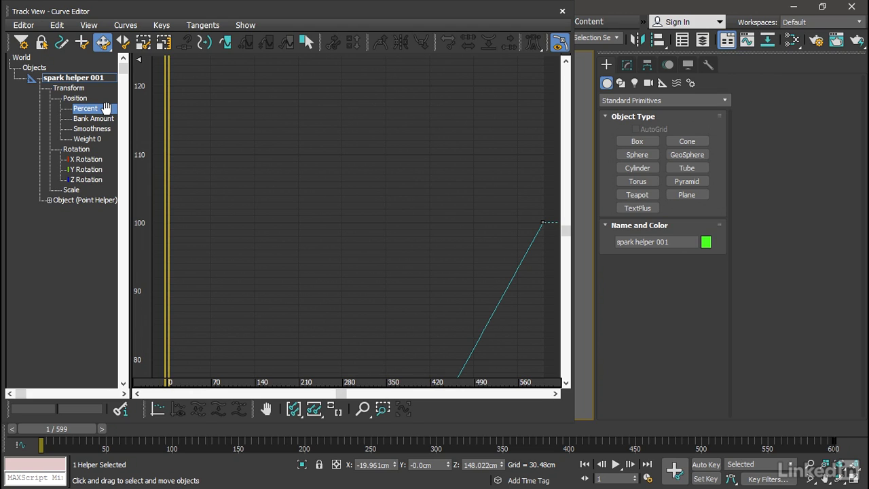
click(333, 409)
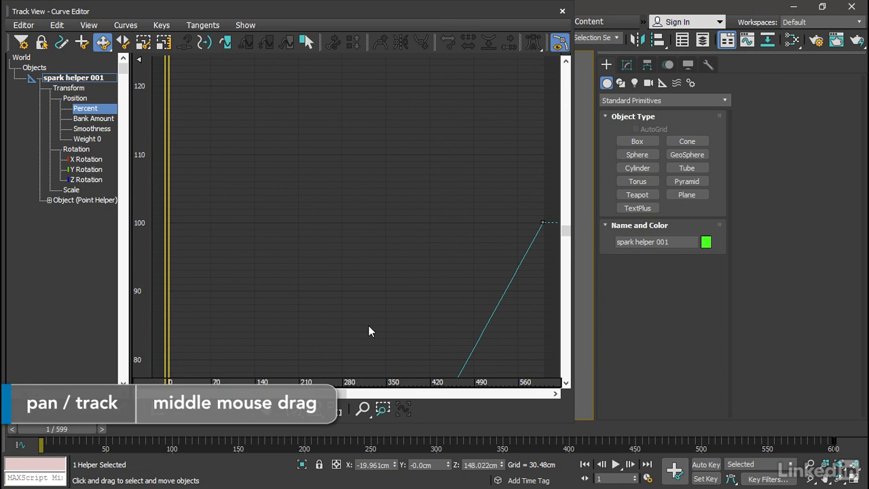
middle_drag(369, 331, 374, 168)
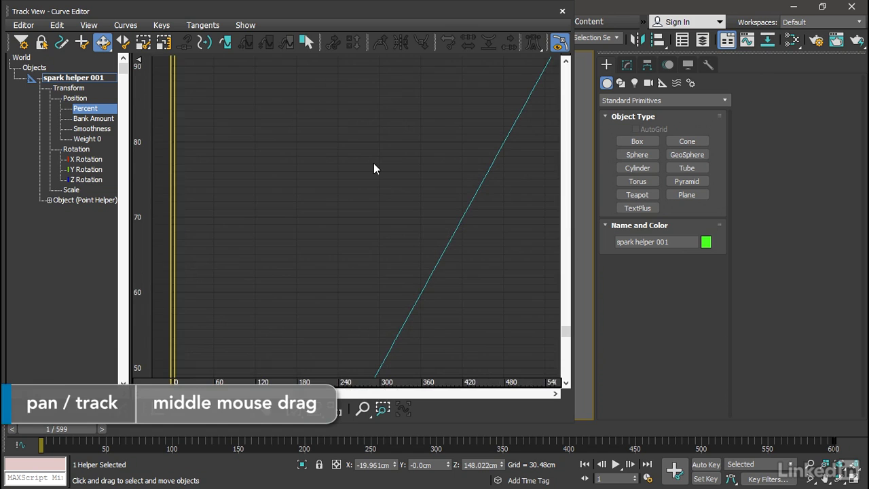
ctrl+alt+middle_drag(380, 149, 388, 261)
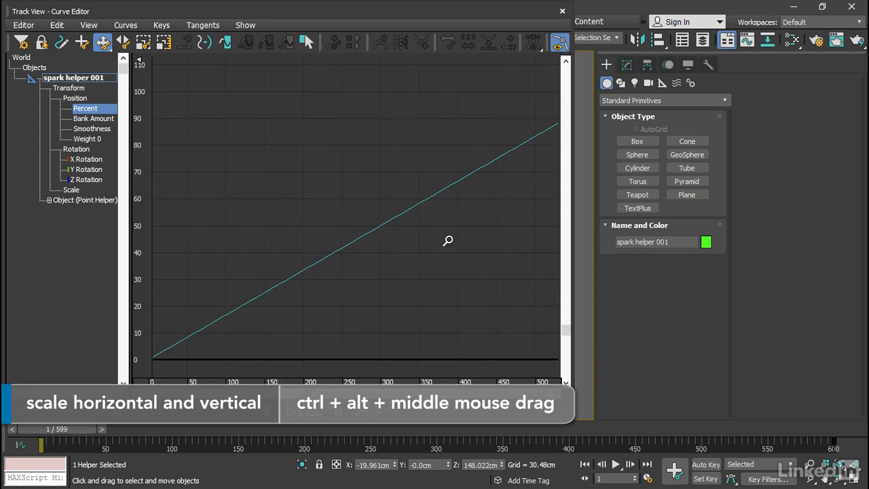
ctrl+alt+middle_drag(448, 240, 408, 257)
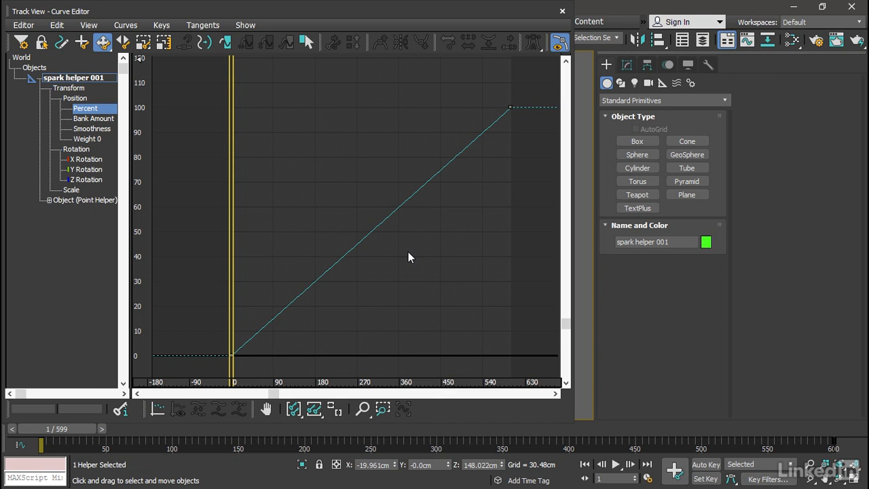
Step: Assign a Bezier Float controller to the Percent track
drag(90, 111, 92, 120)
right_click(93, 118)
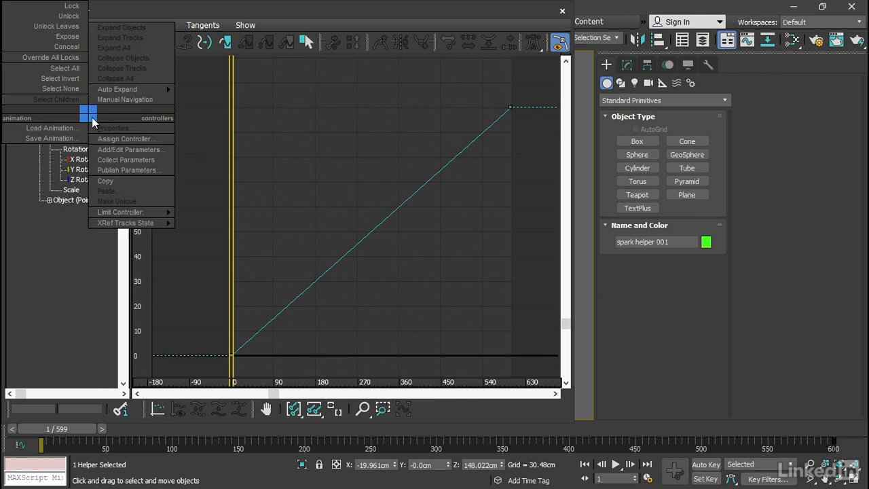
click(130, 138)
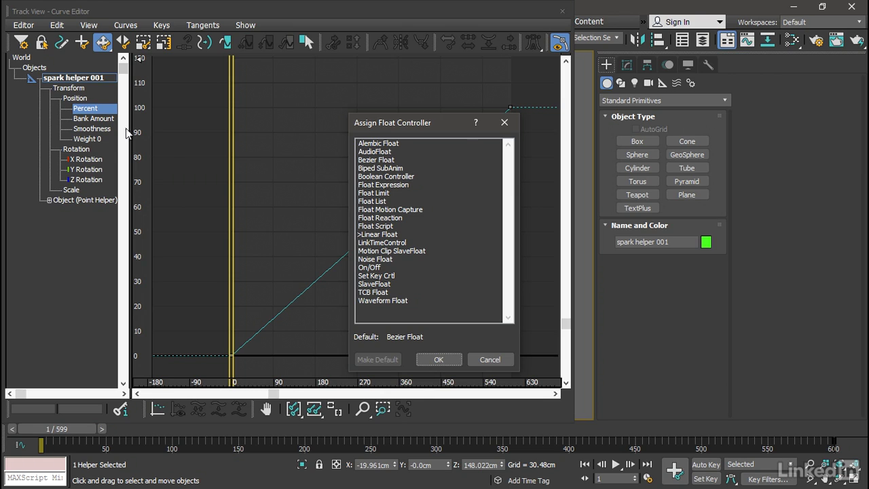
click(370, 161)
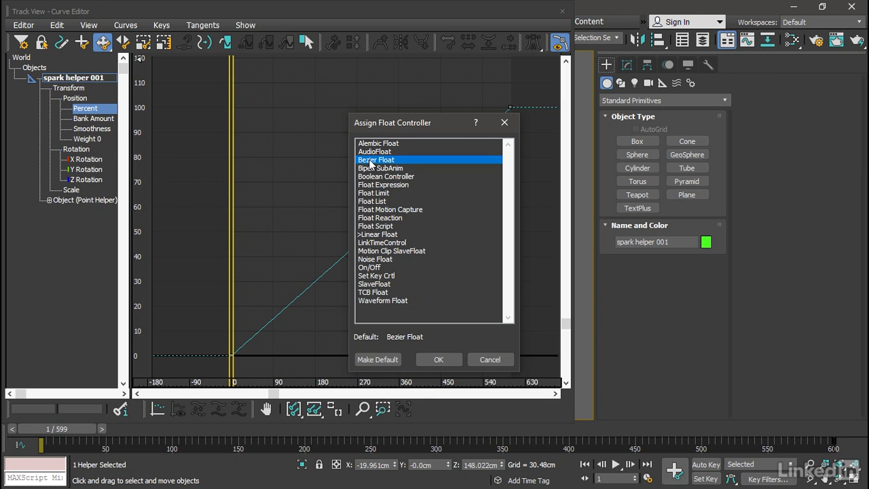
click(438, 361)
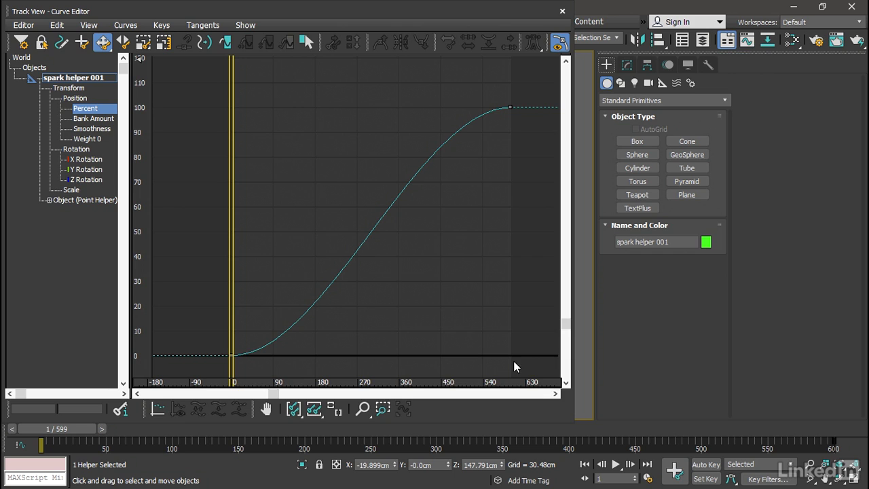
drag(574, 365, 378, 357)
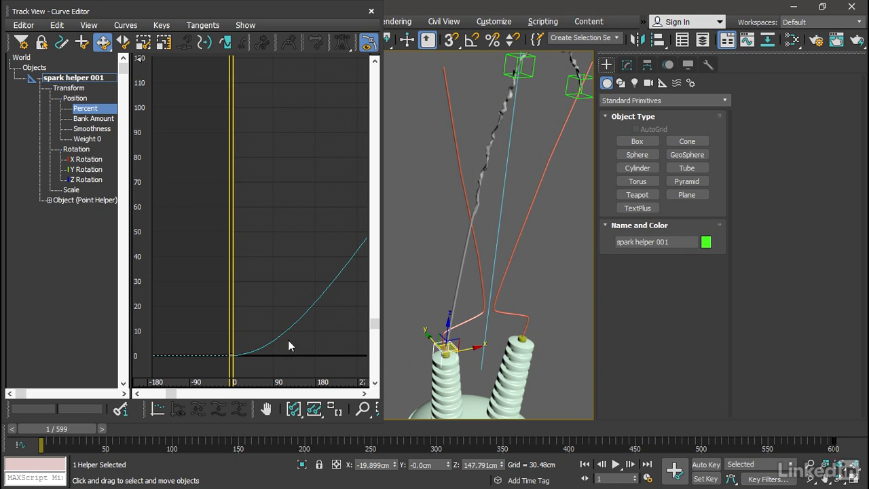
Step: Set the first Percent key's value to 30
click(232, 354)
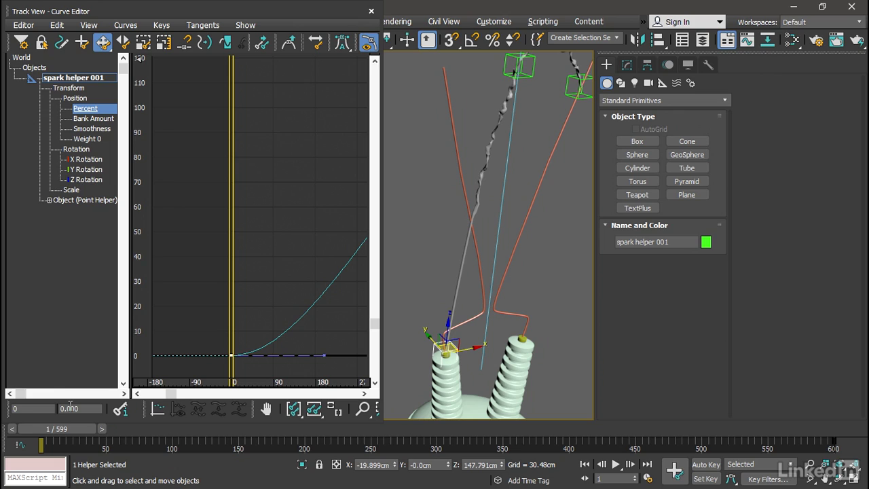
double_click(42, 407)
click(84, 409)
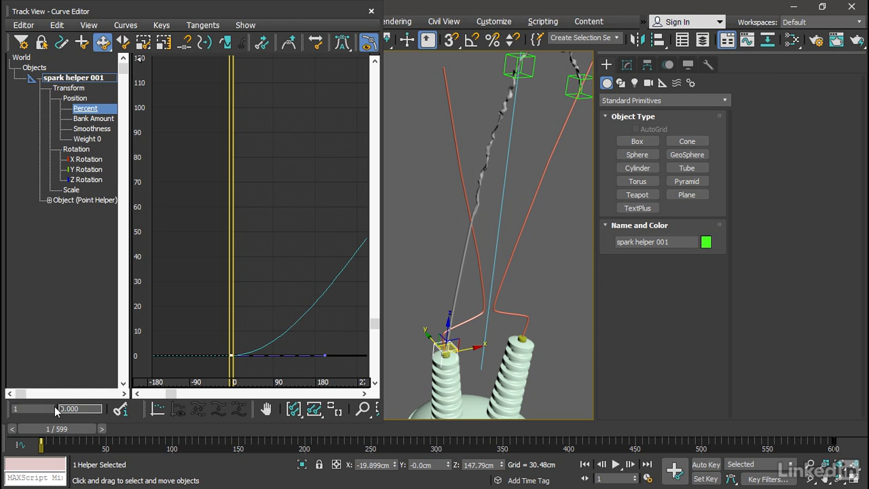
text(30)
key(Return)
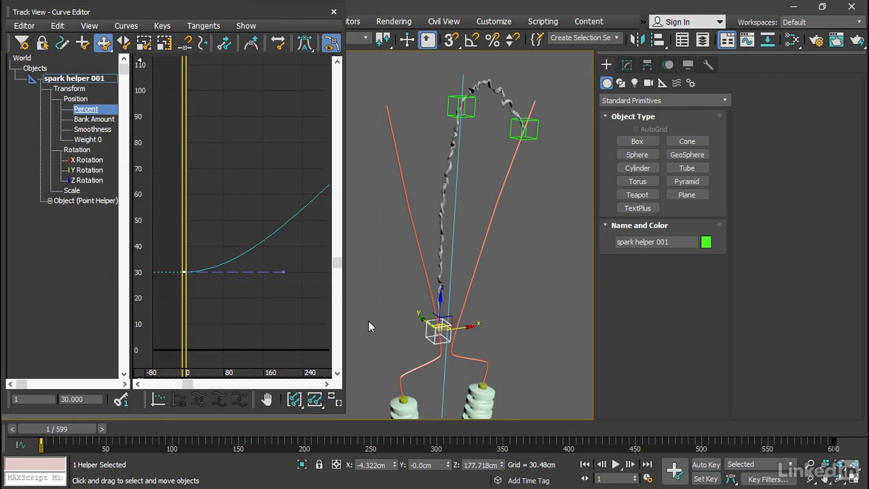
middle_drag(308, 287, 260, 250)
key(z)
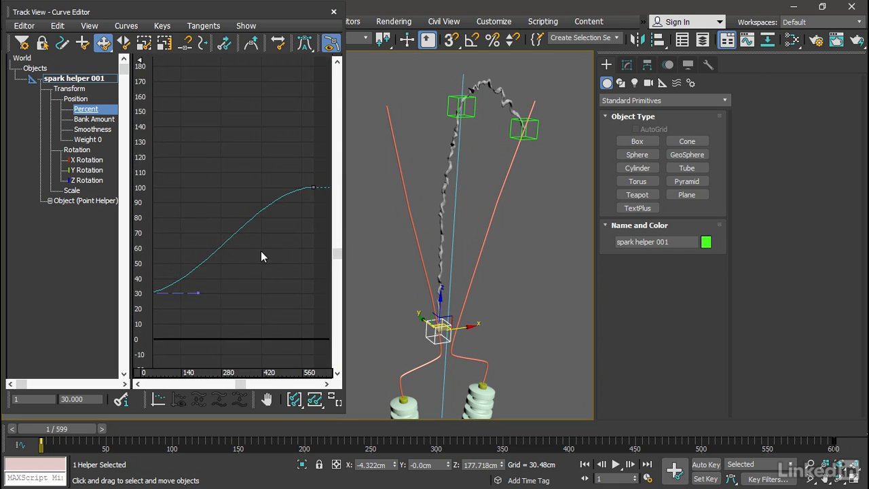
Step: Move the end key to frame 40 and steepen the tangents at both keys
click(313, 187)
drag(34, 399, 12, 402)
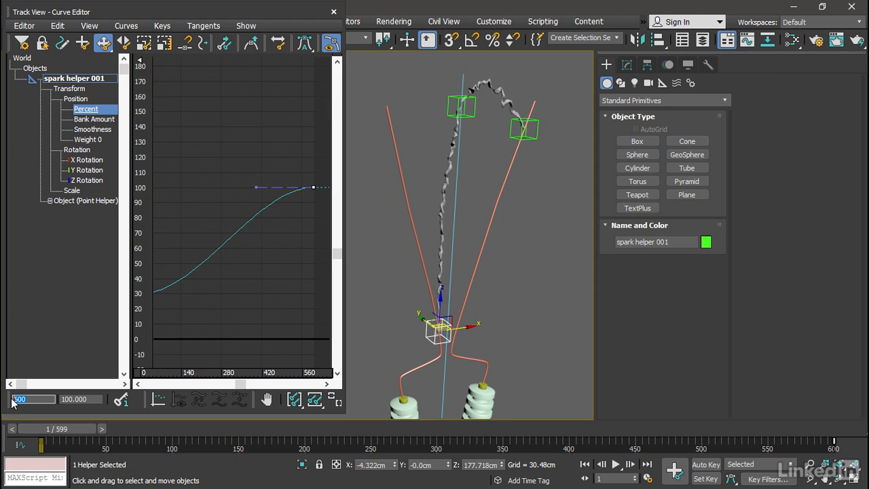
text(40)
key(Return)
ctrl+alt+middle_drag(194, 310, 277, 236)
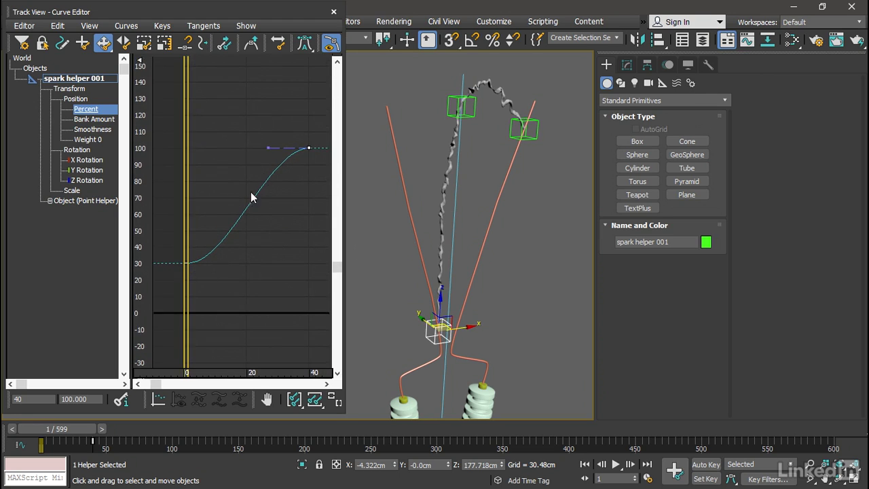
drag(269, 147, 294, 196)
click(186, 262)
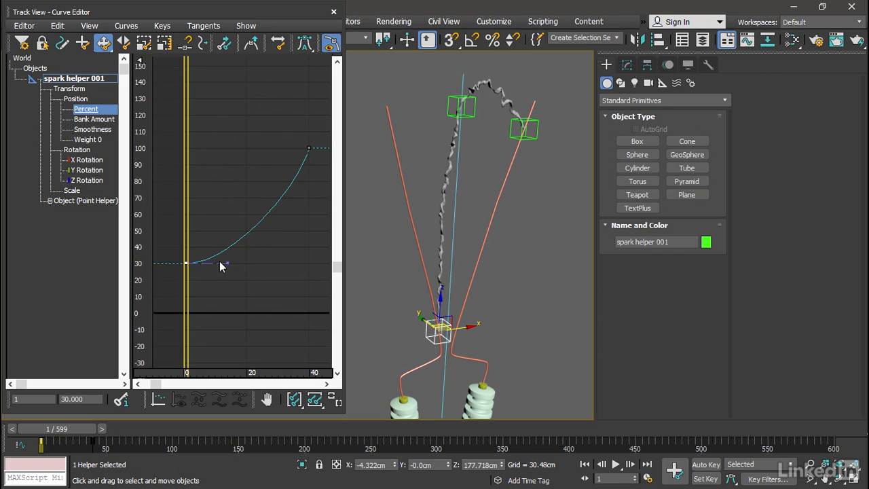
drag(226, 264, 234, 246)
Step: Set the Percent curve's out-of-range type to Cycle before and after the keys
click(64, 26)
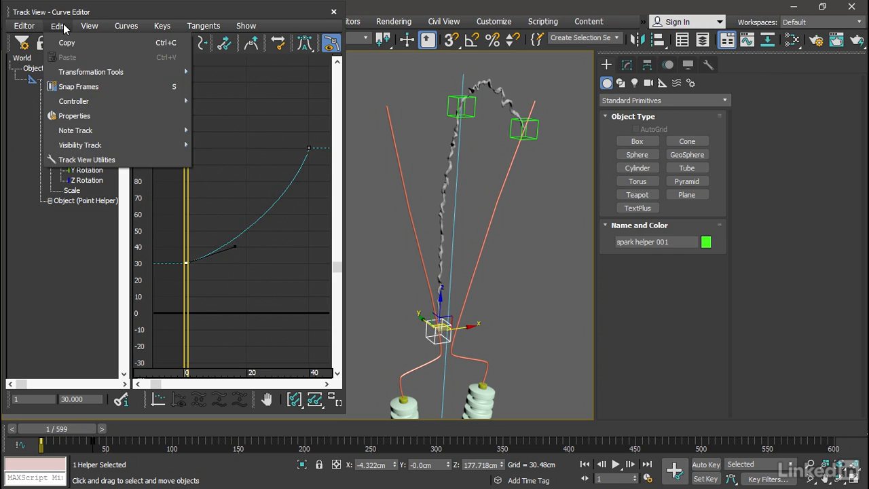
mouse_move(107, 105)
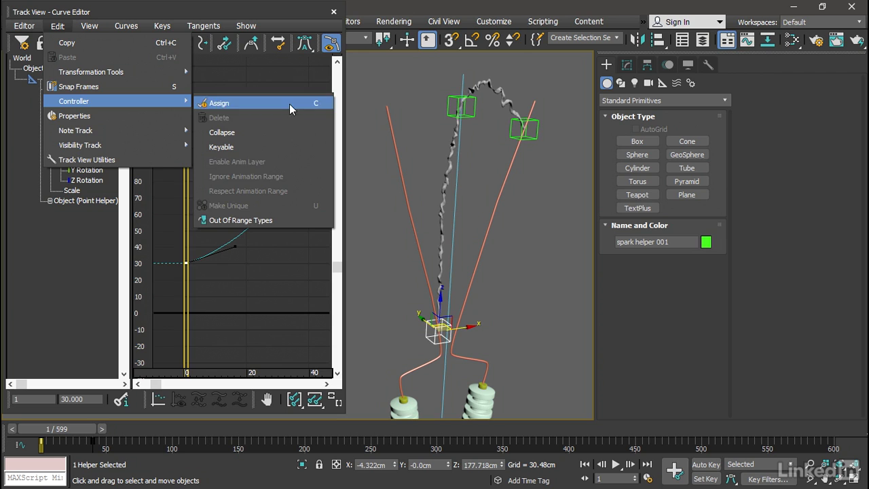
click(305, 220)
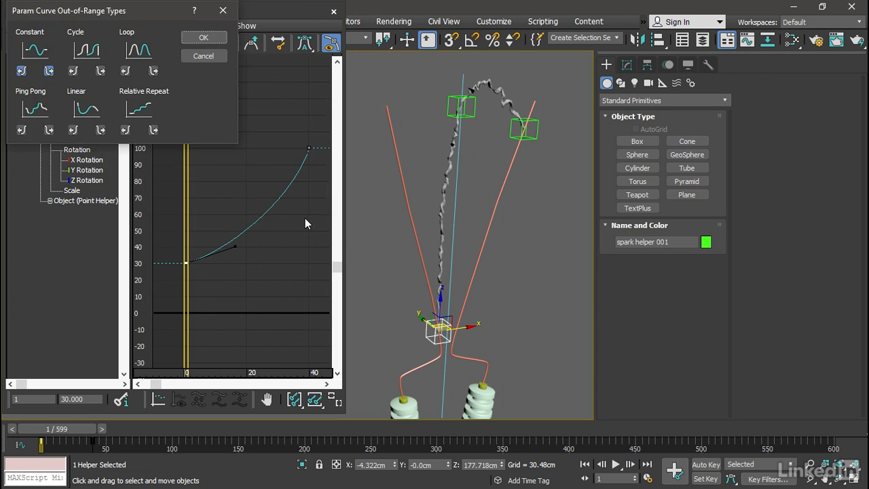
drag(144, 15, 364, 124)
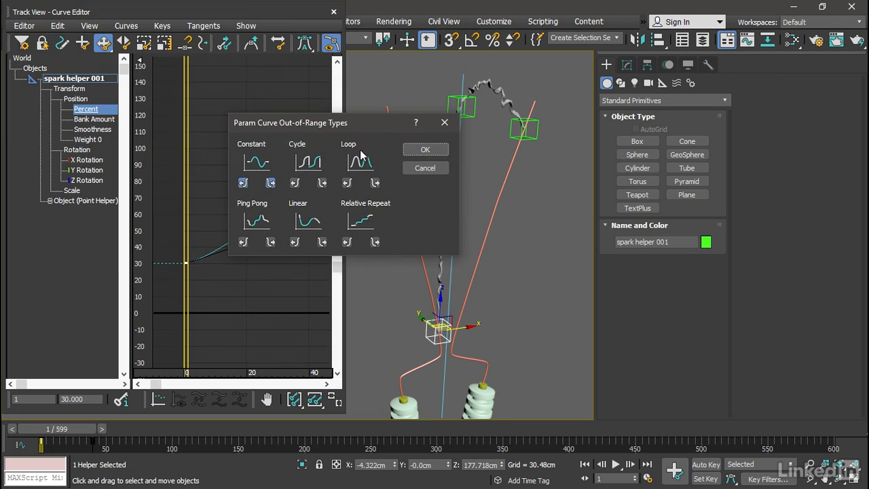
click(316, 163)
click(424, 150)
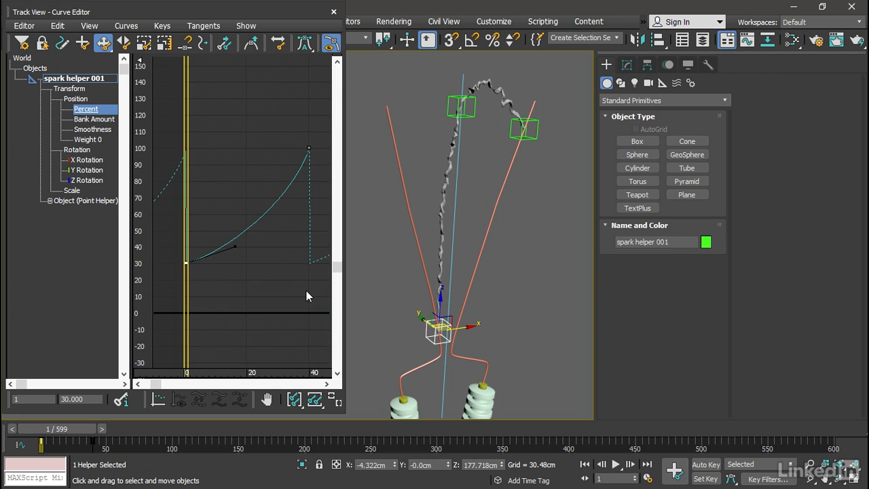
middle_drag(306, 291, 289, 286)
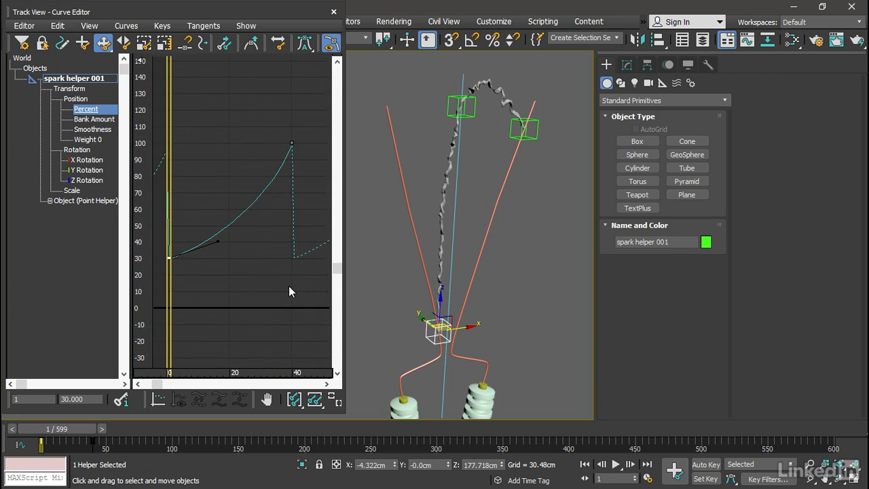
click(615, 466)
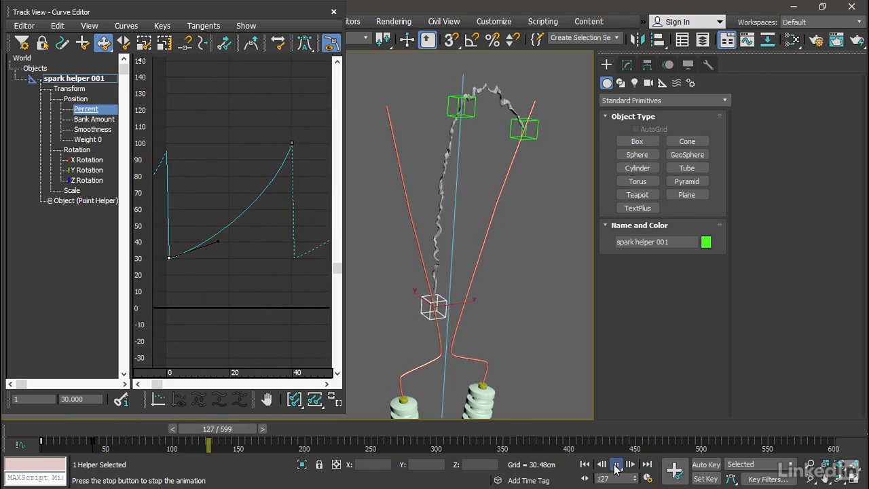
click(615, 467)
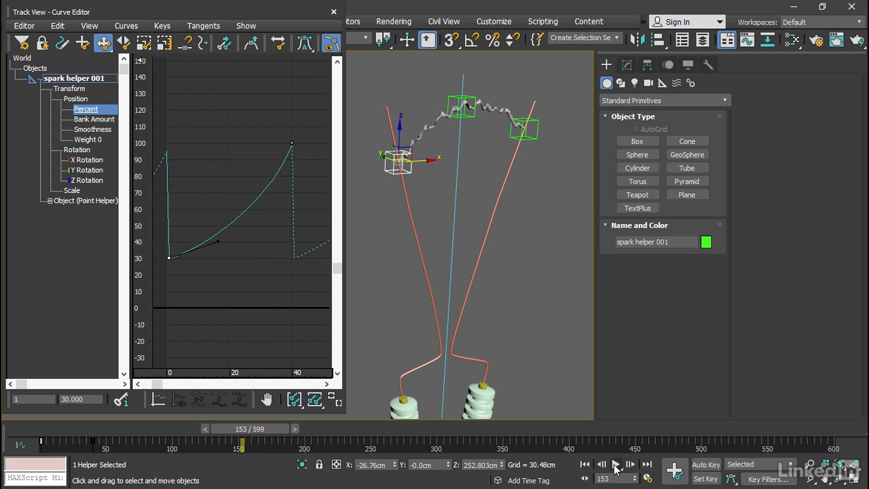
click(585, 465)
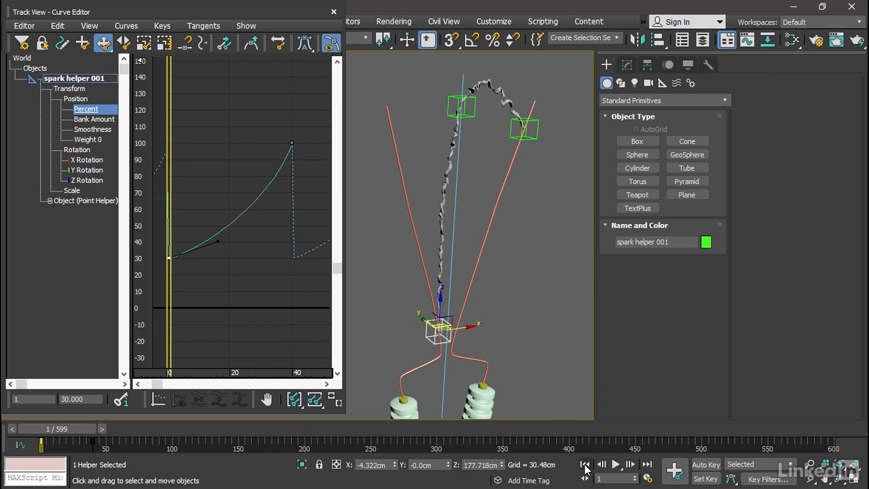